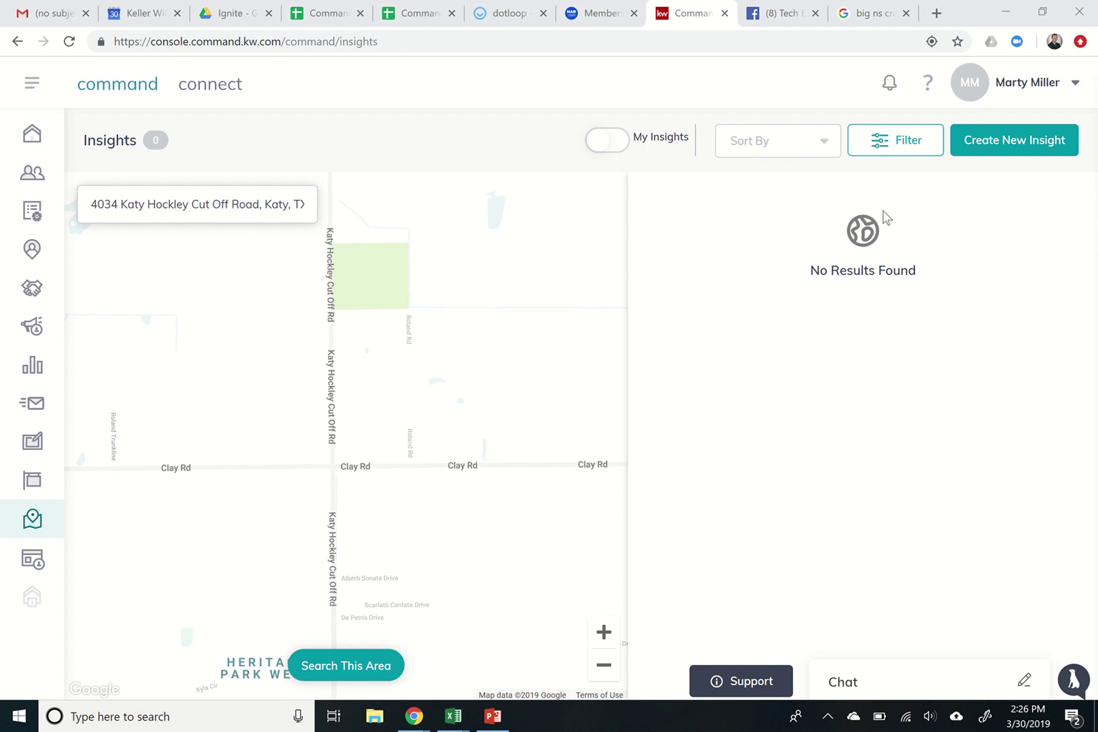
{"action": "left_click", "coordinate": [997, 139]}
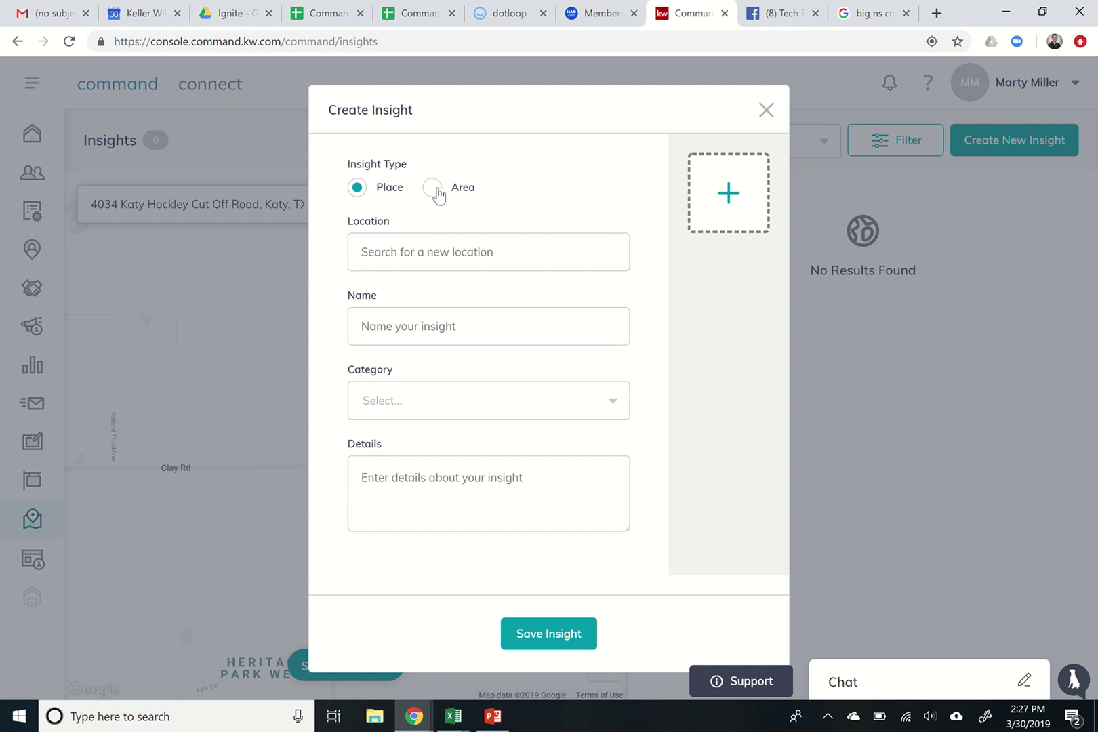
{"action": "left_click", "coordinate": [413, 245]}
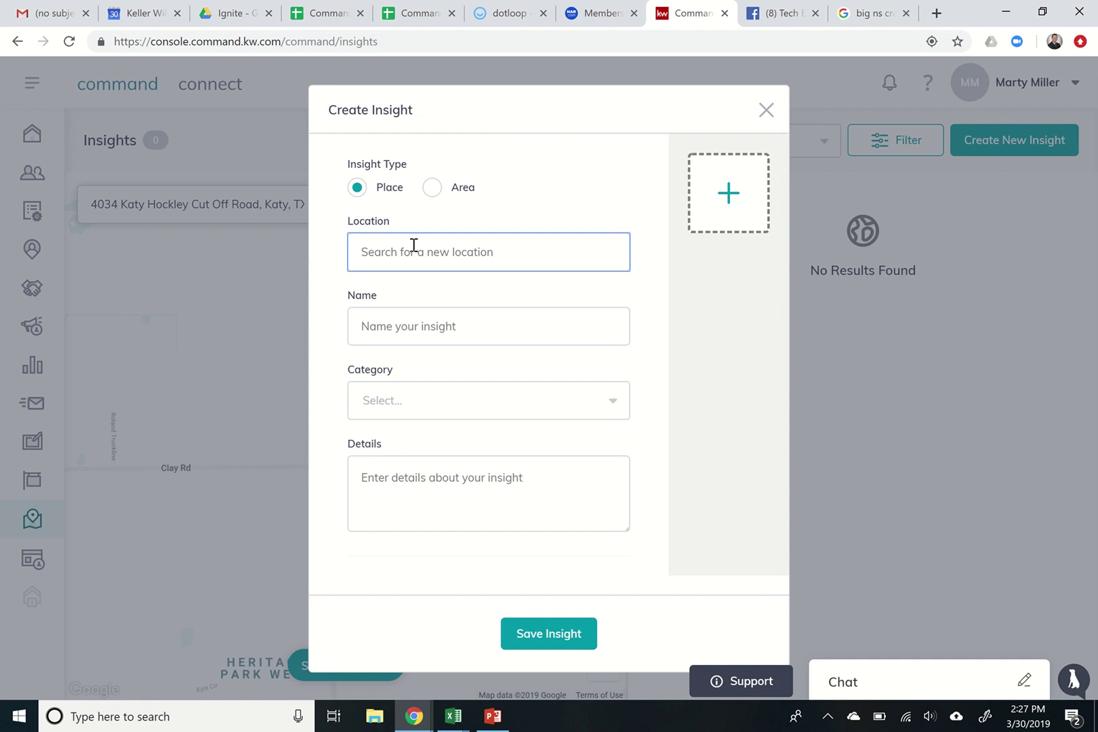
{"action": "type", "text": "4034 "}
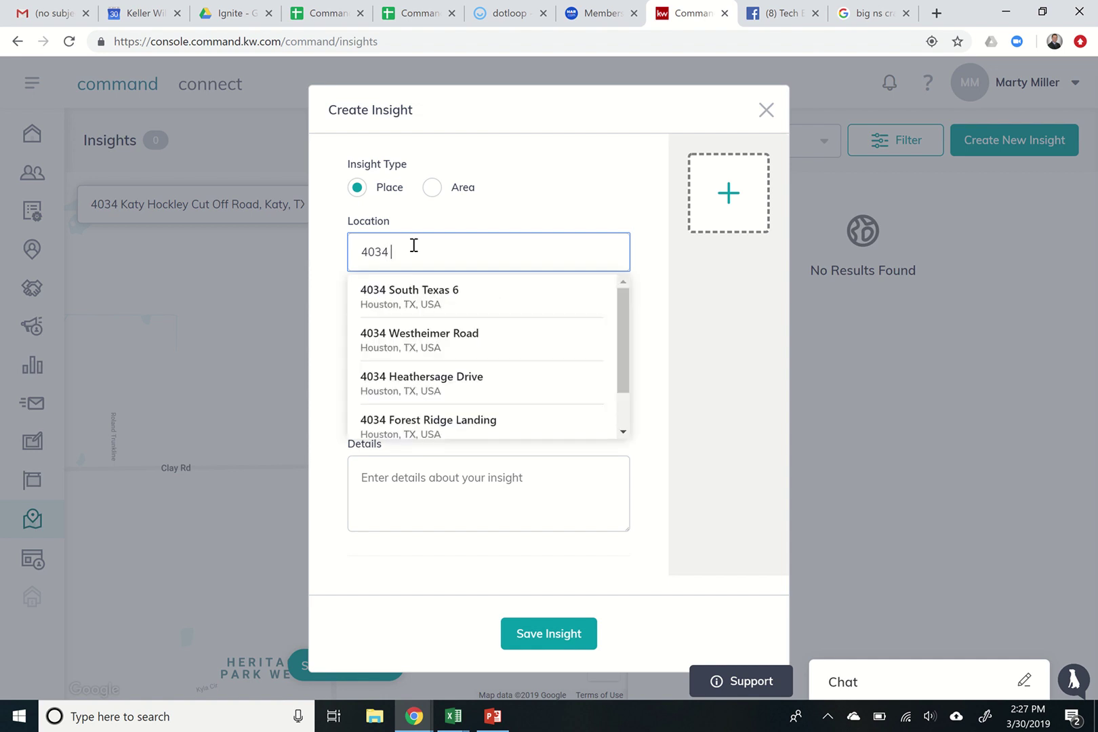
{"action": "type", "text": "Katy Hoc"}
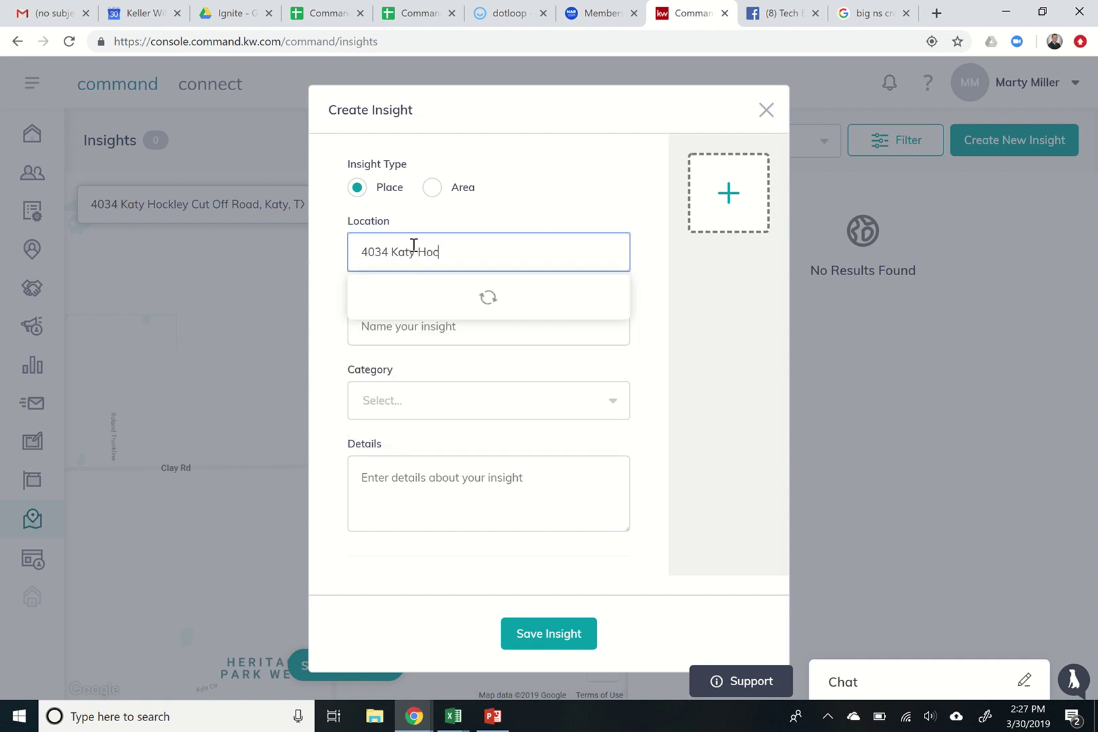
{"action": "type", "text": "kley Cut"}
Pick the 4034 Katy Hockley Cut Off Road suggestion and name the insight 'Big N's BBQ and Crawfish'
{"action": "left_click", "coordinate": [394, 298]}
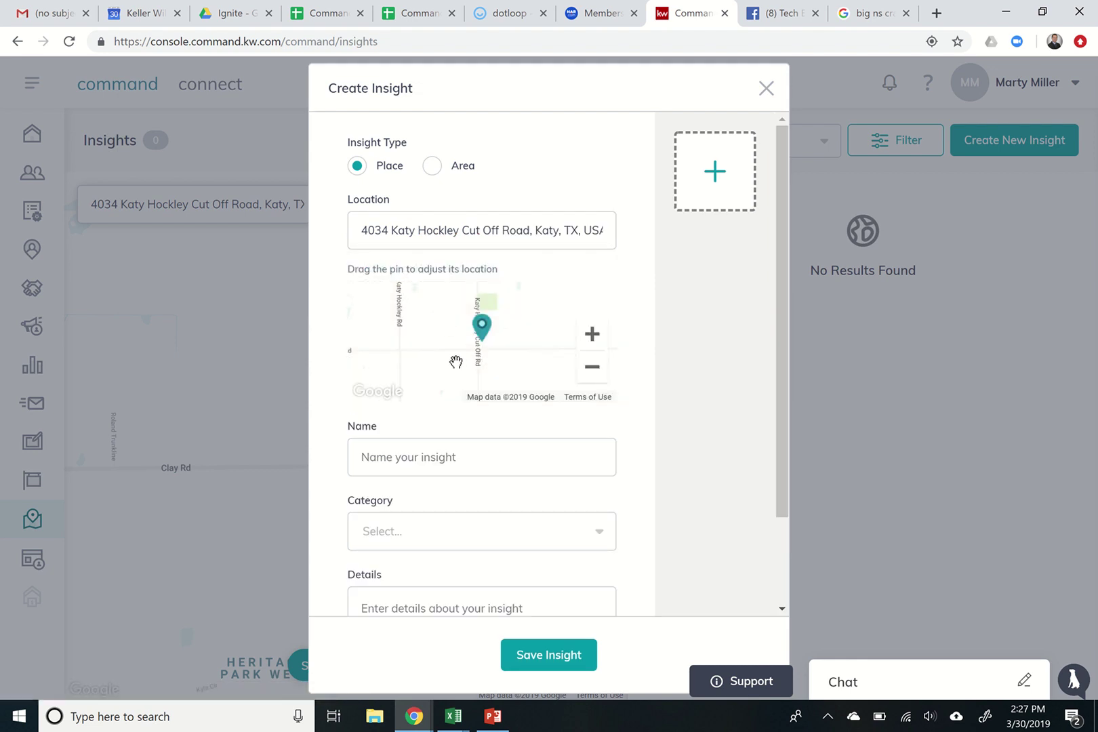
{"action": "left_click", "coordinate": [423, 456]}
{"action": "type", "text": "Big N's C"}
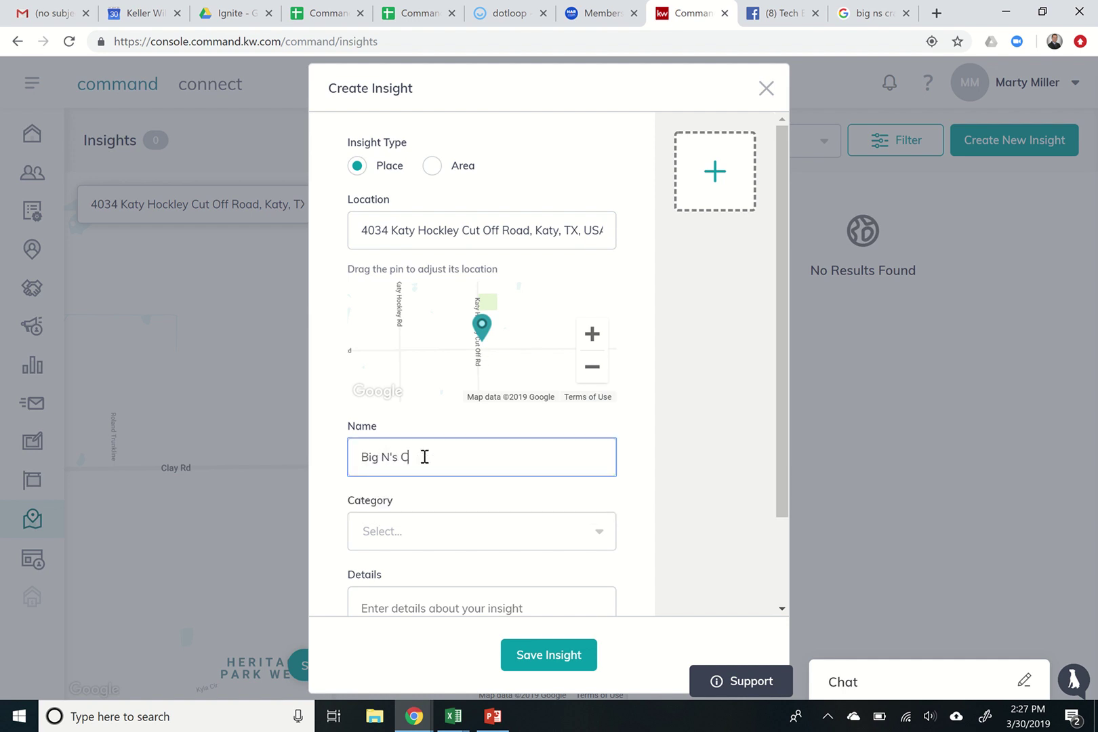
{"action": "left_click", "coordinate": [866, 12]}
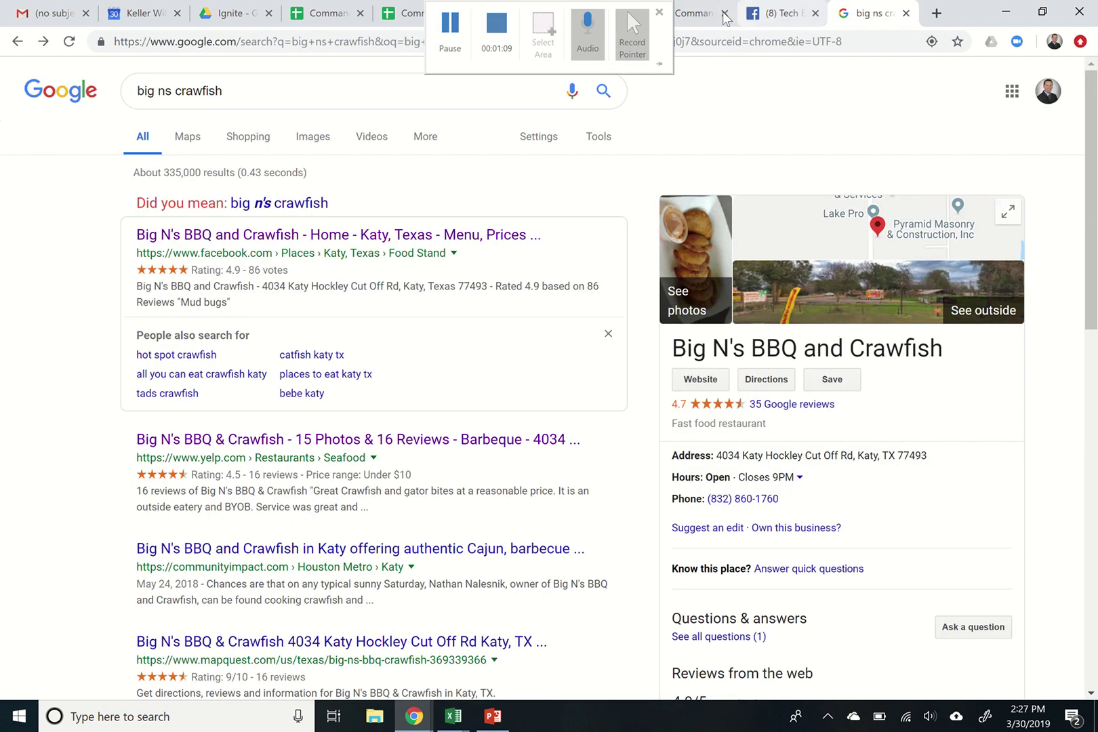
{"action": "left_click", "coordinate": [705, 13]}
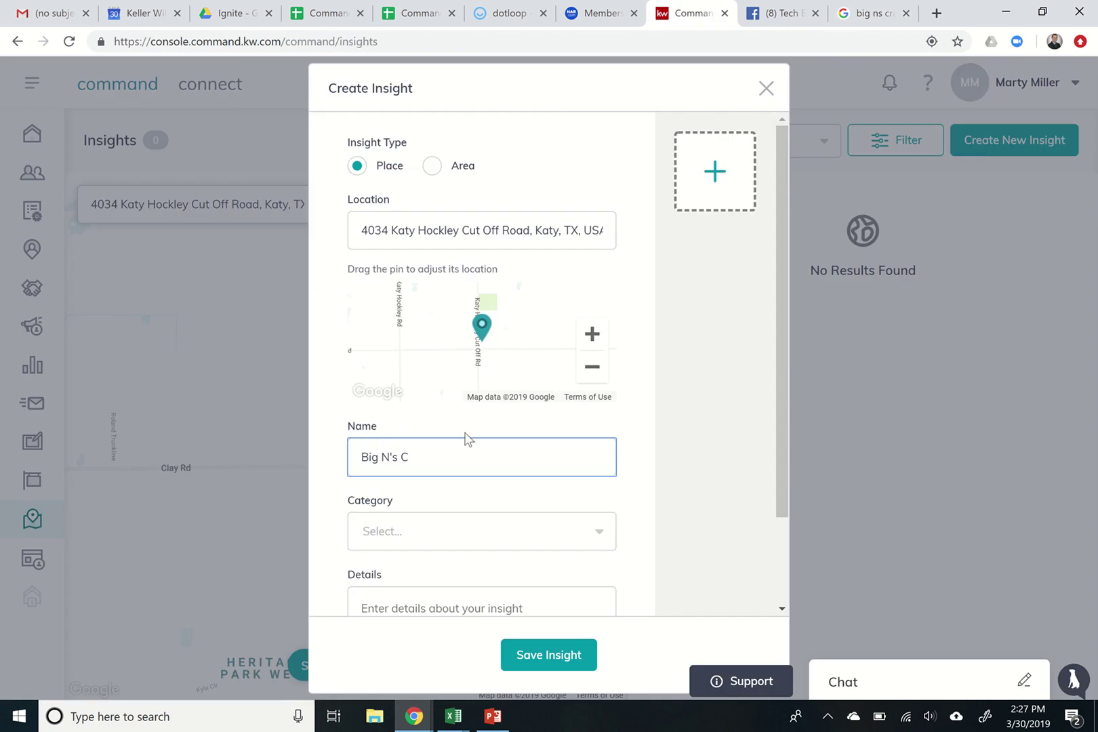
{"action": "type", "text": "BBQ and Crawfish"}
Set the insight's category to Restaurant
{"action": "scroll", "coordinate": [459, 443], "scroll_direction": "down", "scroll_amount": 2}
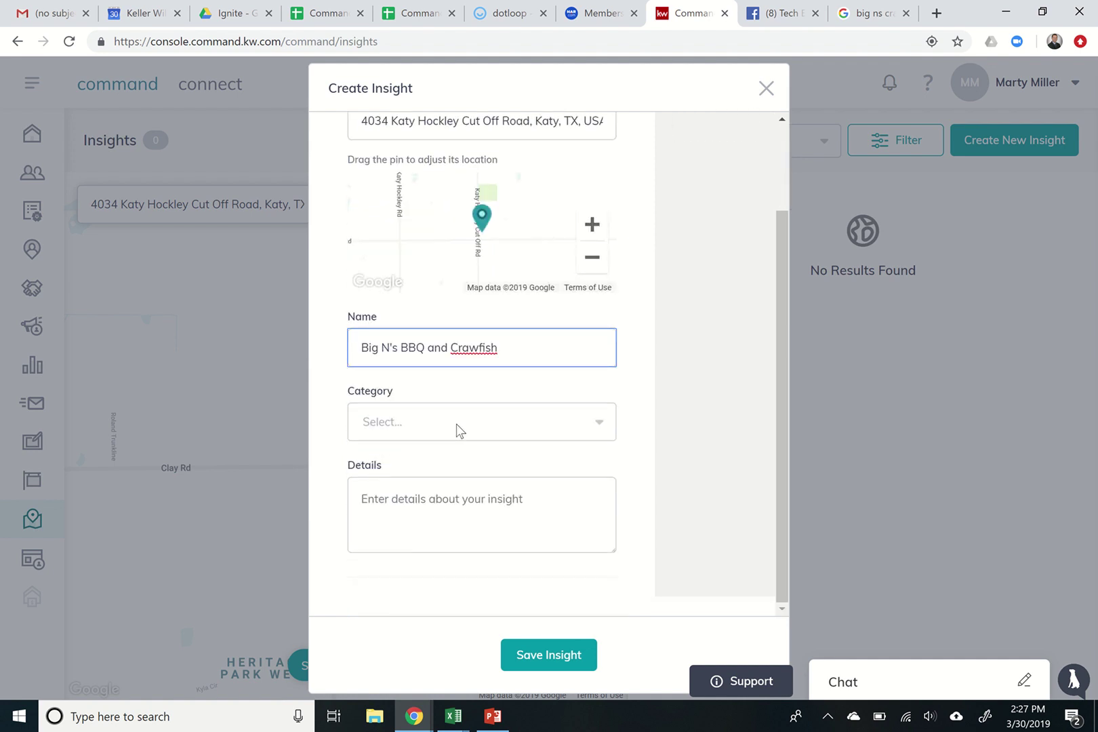
{"action": "left_click", "coordinate": [456, 423]}
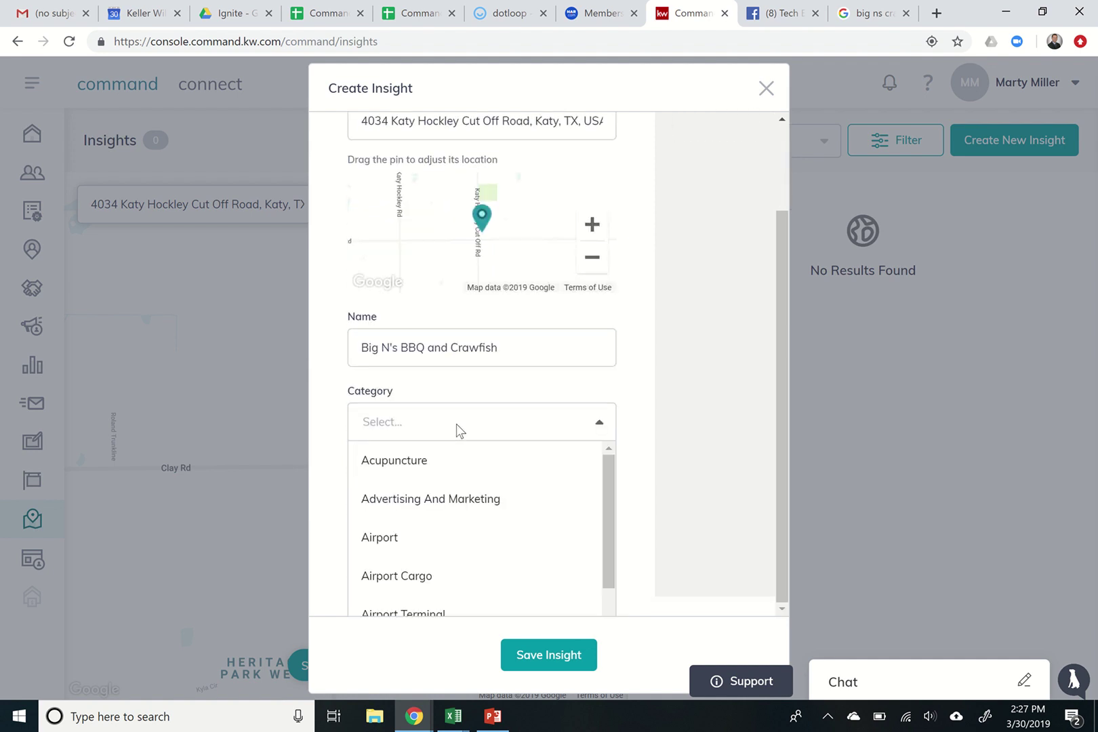
{"action": "type", "text": "restaurant"}
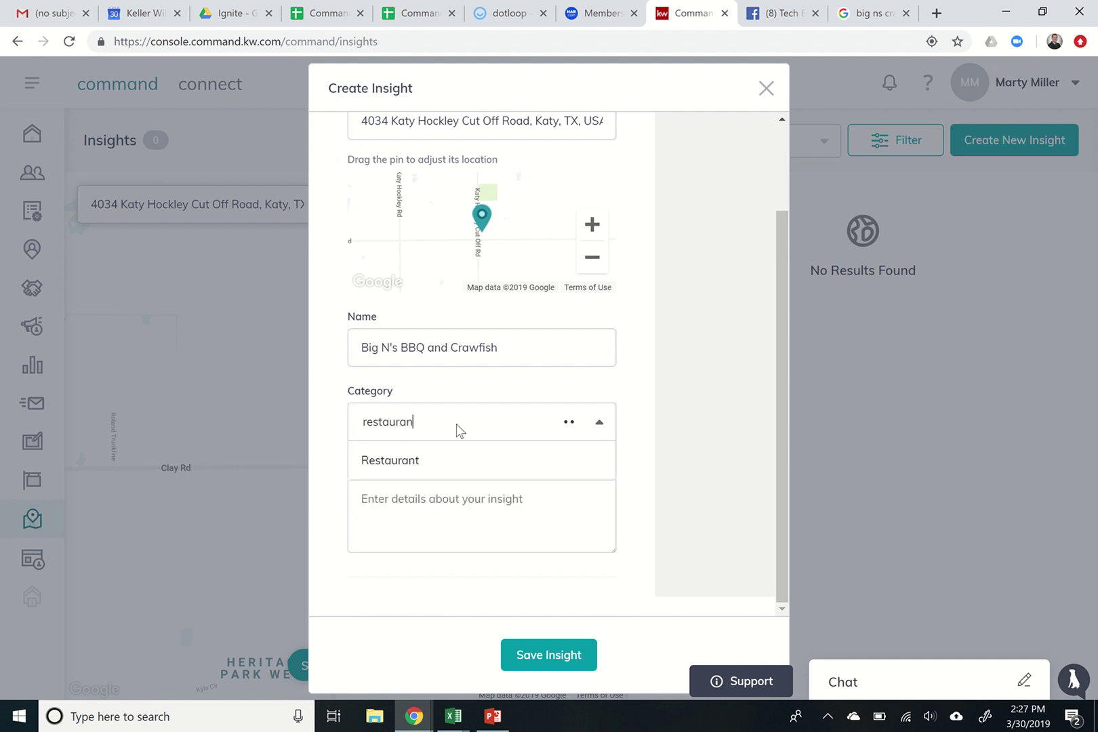
{"action": "left_click", "coordinate": [403, 467]}
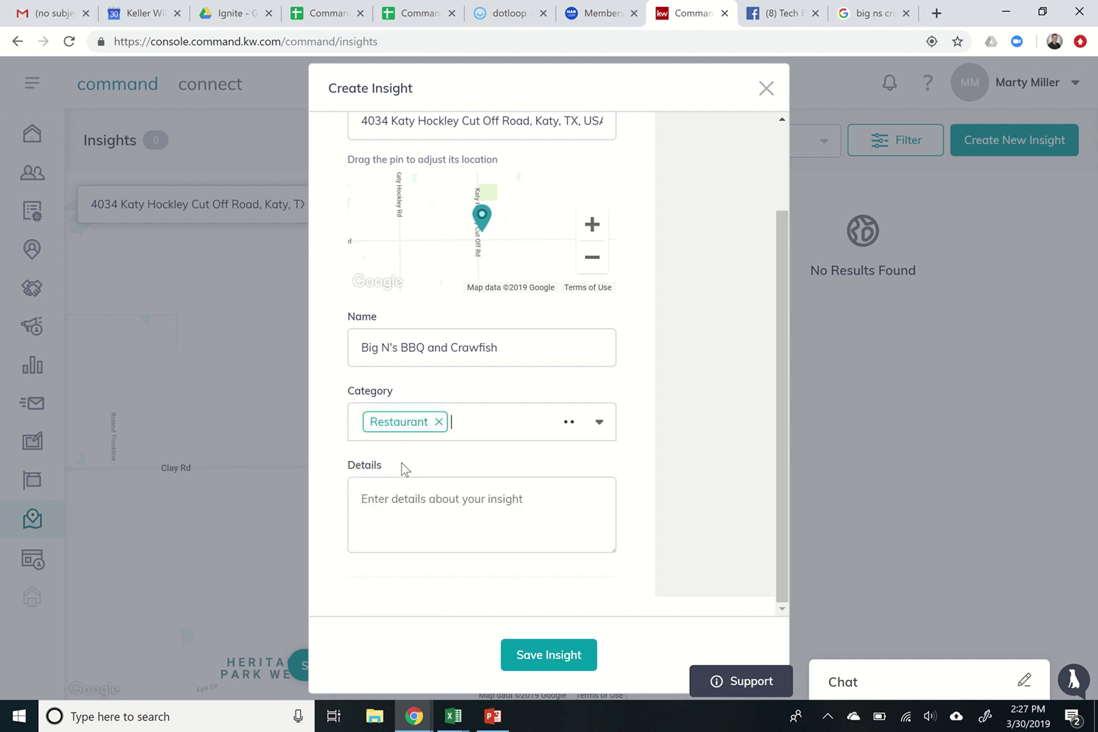
Write details praising the crawfish, the kids' bounce house, BYOB, and coming early on pretty days
{"action": "left_click", "coordinate": [400, 499]}
{"action": "type", "text": "Bi"}
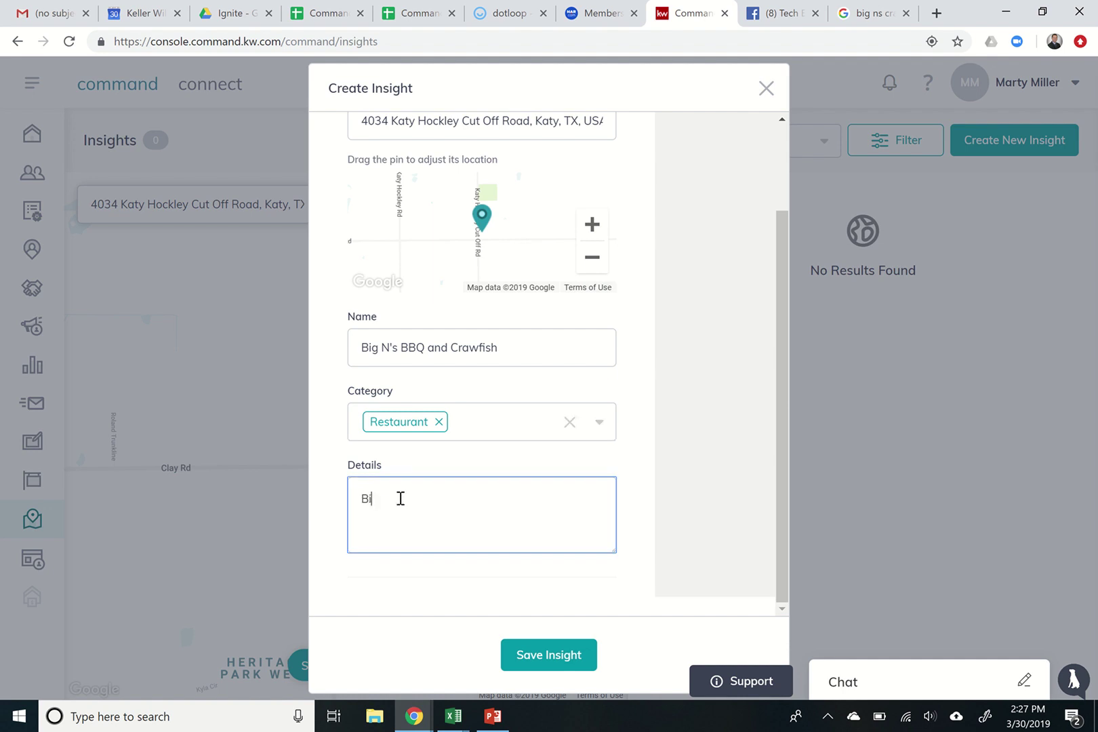
{"action": "type", "text": "g N's has the most amazing cr"}
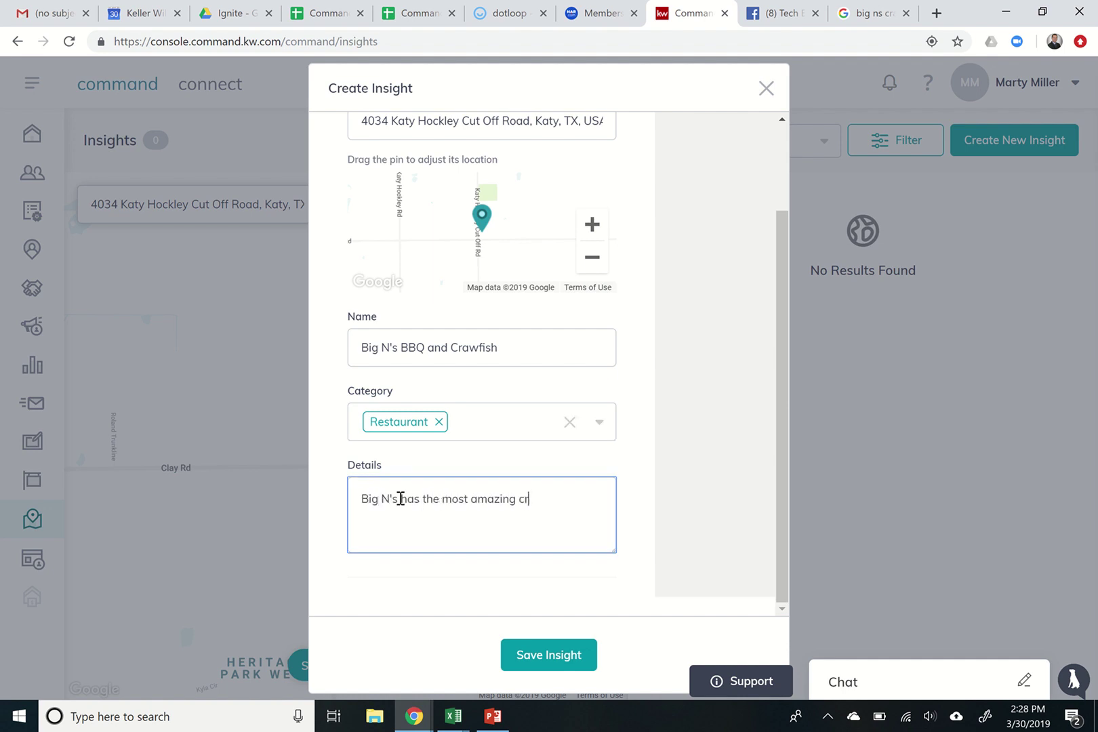
{"action": "type", "text": "awfish ever! Super family friednly w"}
{"action": "key", "text": "BackSpace"}
{"action": "key", "text": "BackSpace"}
{"action": "key", "text": "BackSpace"}
{"action": "key", "text": "BackSpace"}
{"action": "key", "text": "BackSpace"}
{"action": "key", "text": "BackSpace"}
{"action": "type", "text": "ndly with a boucnnce house "}
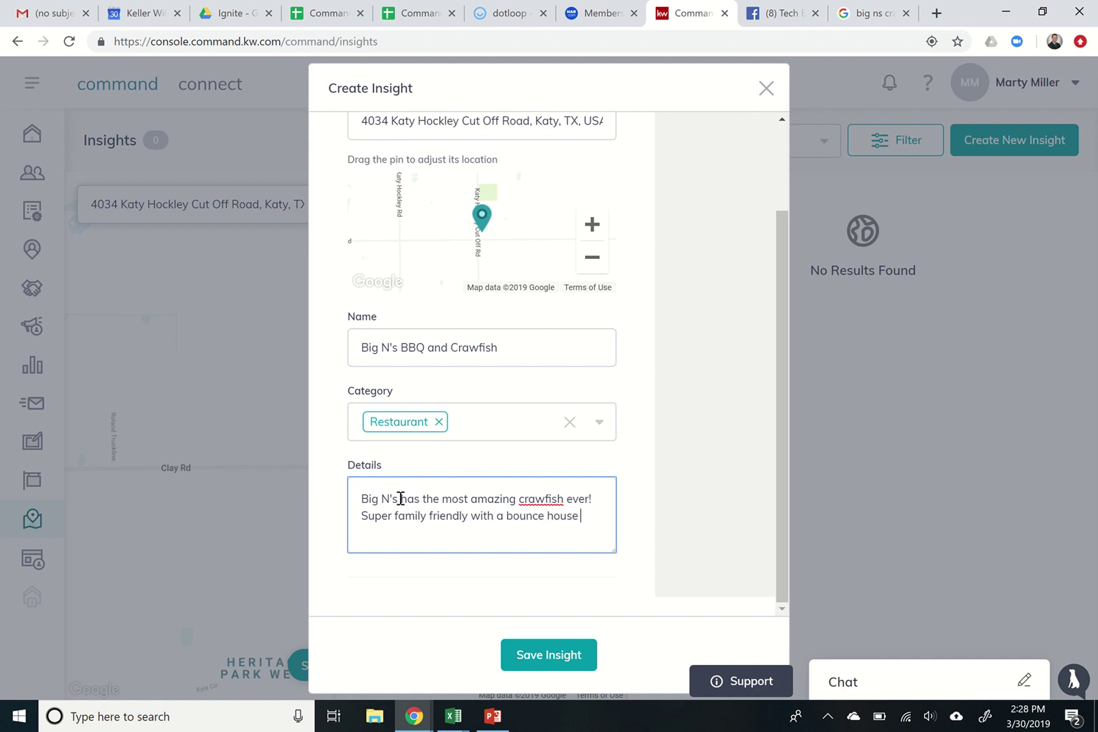
{"action": "type", "text": "for th ekids"}
{"action": "key", "text": "BackSpace"}
{"action": "key", "text": "BackSpace"}
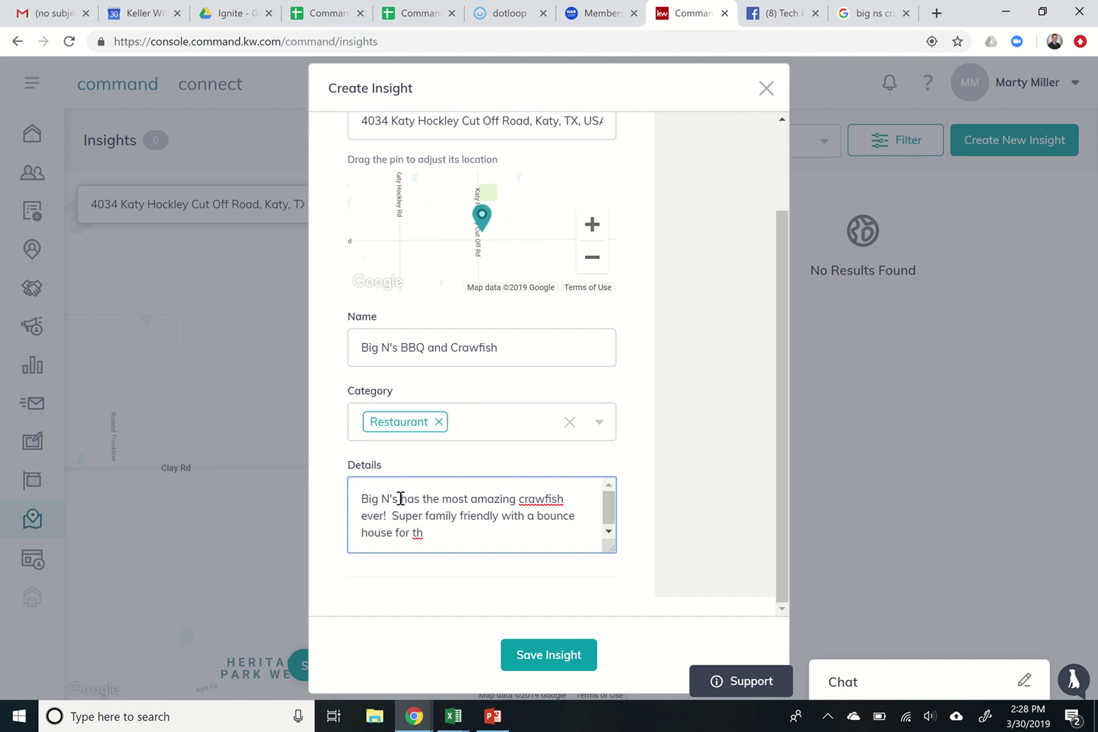
{"action": "type", "text": "ids as well.  ANd"}
{"action": "key", "text": "BackSpace"}
{"action": "key", "text": "BackSpace"}
{"action": "type", "text": "nd it's always BY"}
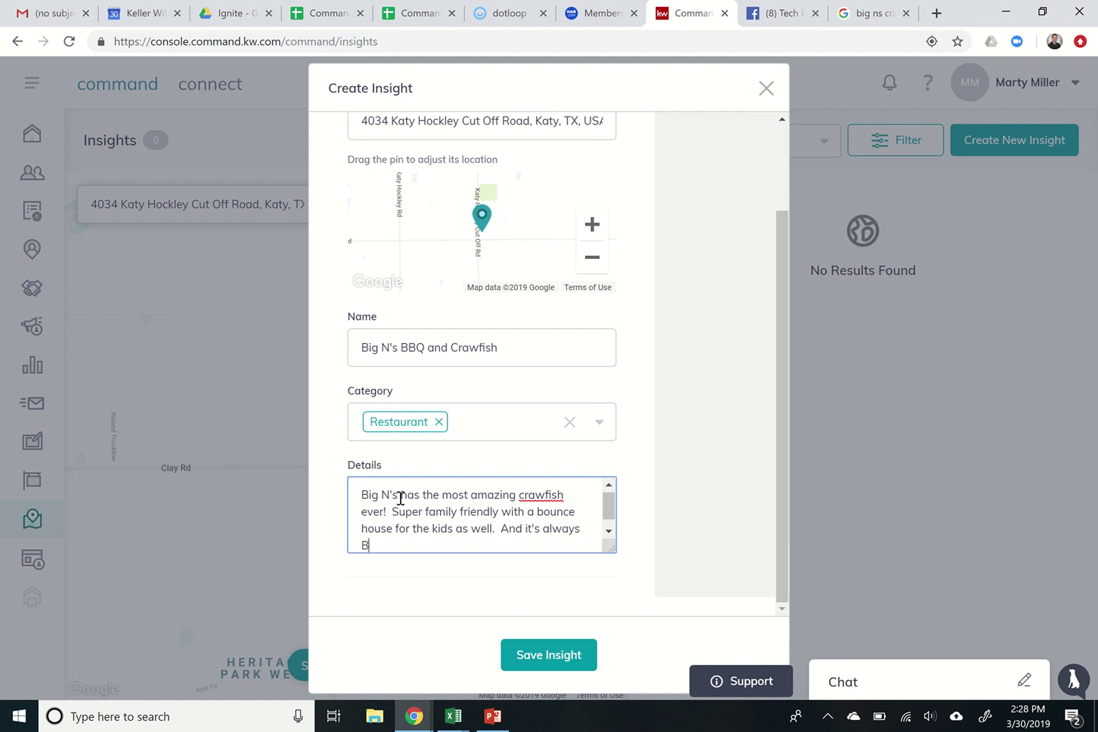
{"action": "type", "text": "OB.  Be sure to come early a"}
{"action": "type", "text": "specially on pretty days."}
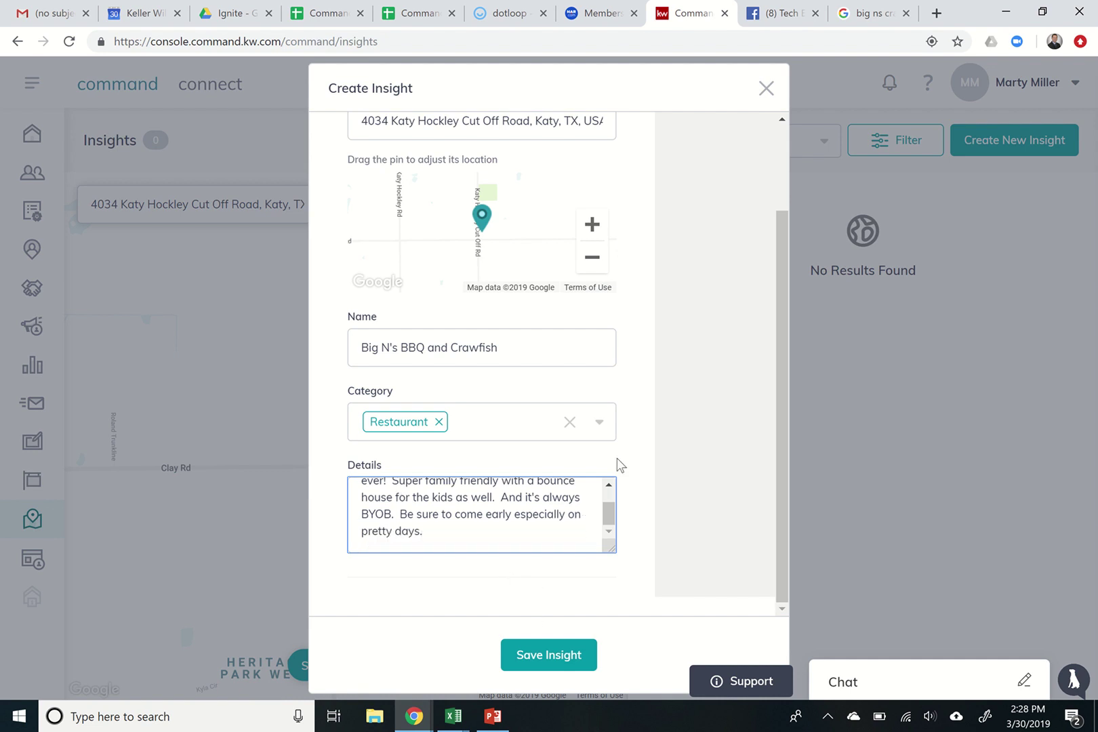
Attach the 'Big Ns Crawfish' photo from Google Drive > KWCommand > Command 66 Day Challenge
{"action": "scroll", "coordinate": [618, 465], "scroll_direction": "up", "scroll_amount": 3}
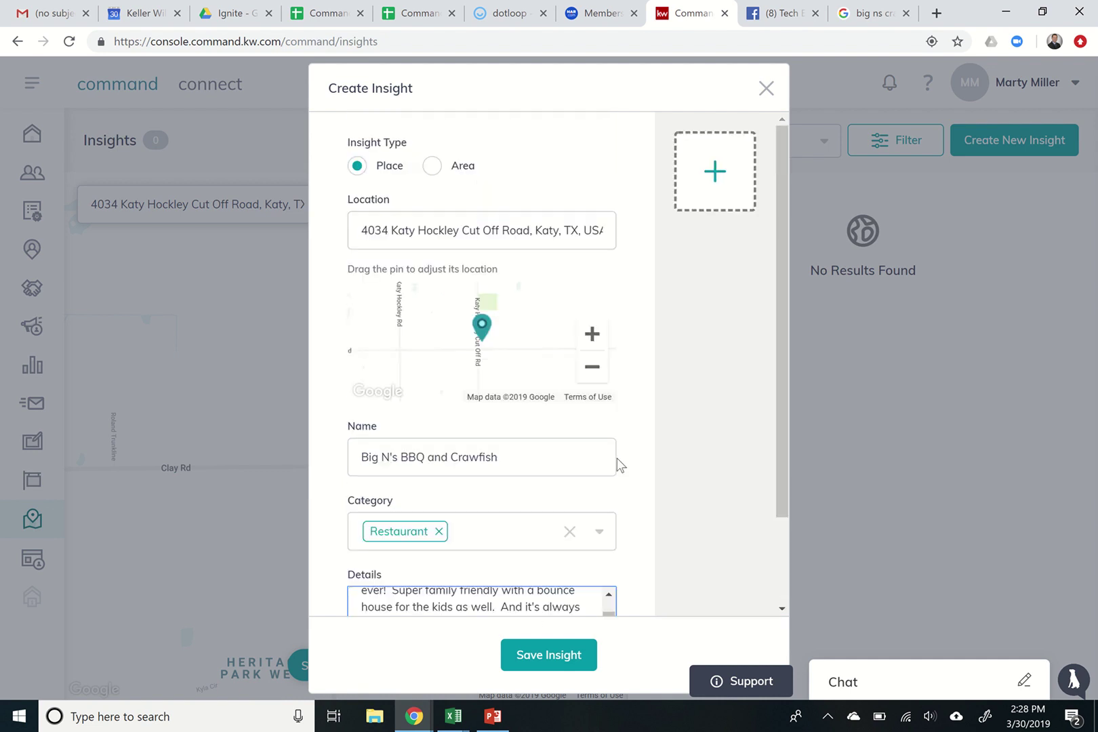
{"action": "left_click", "coordinate": [705, 179]}
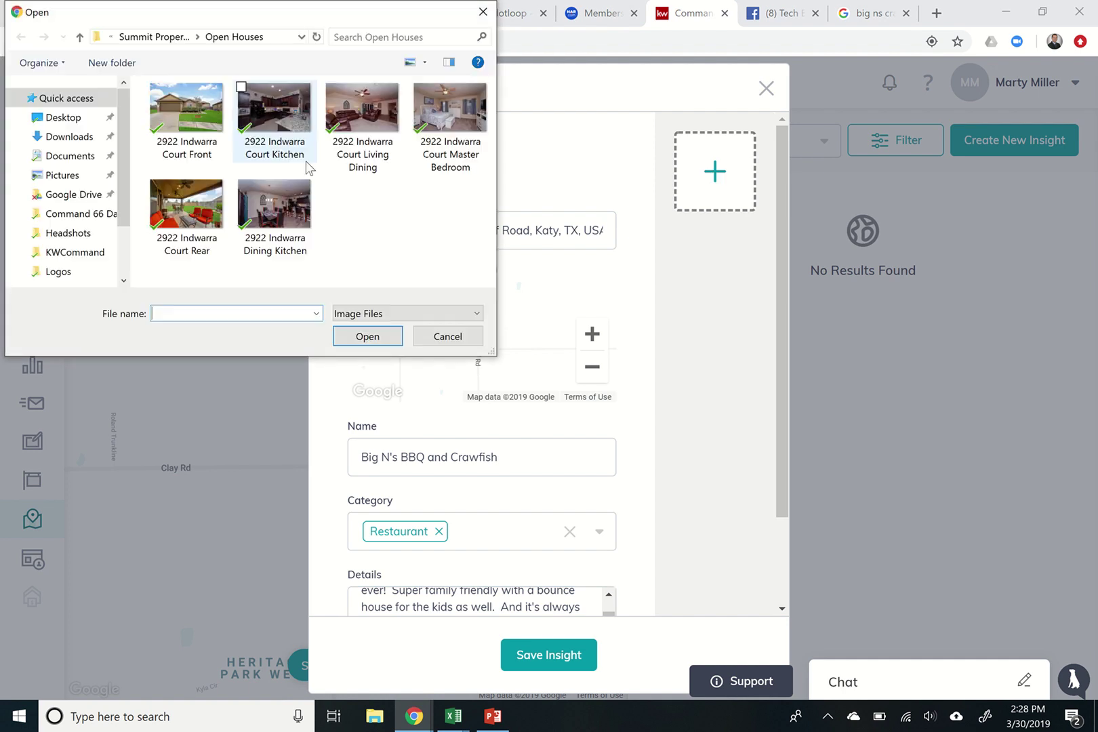
{"action": "left_click", "coordinate": [141, 38]}
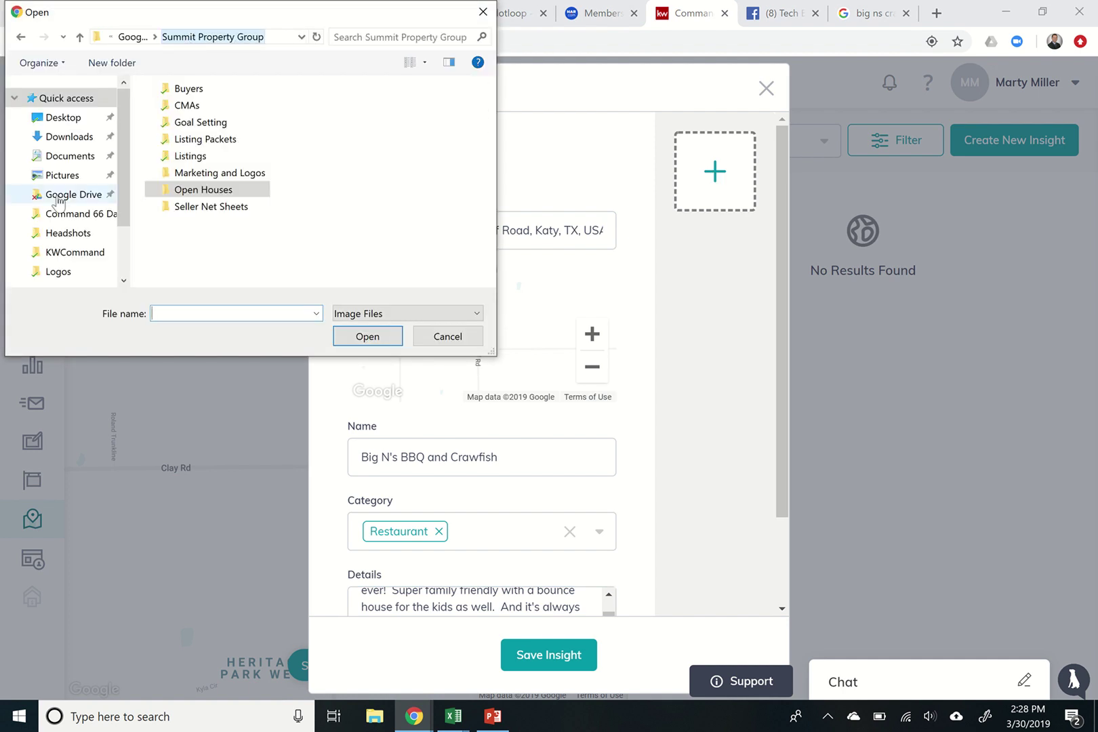
{"action": "left_click", "coordinate": [73, 194]}
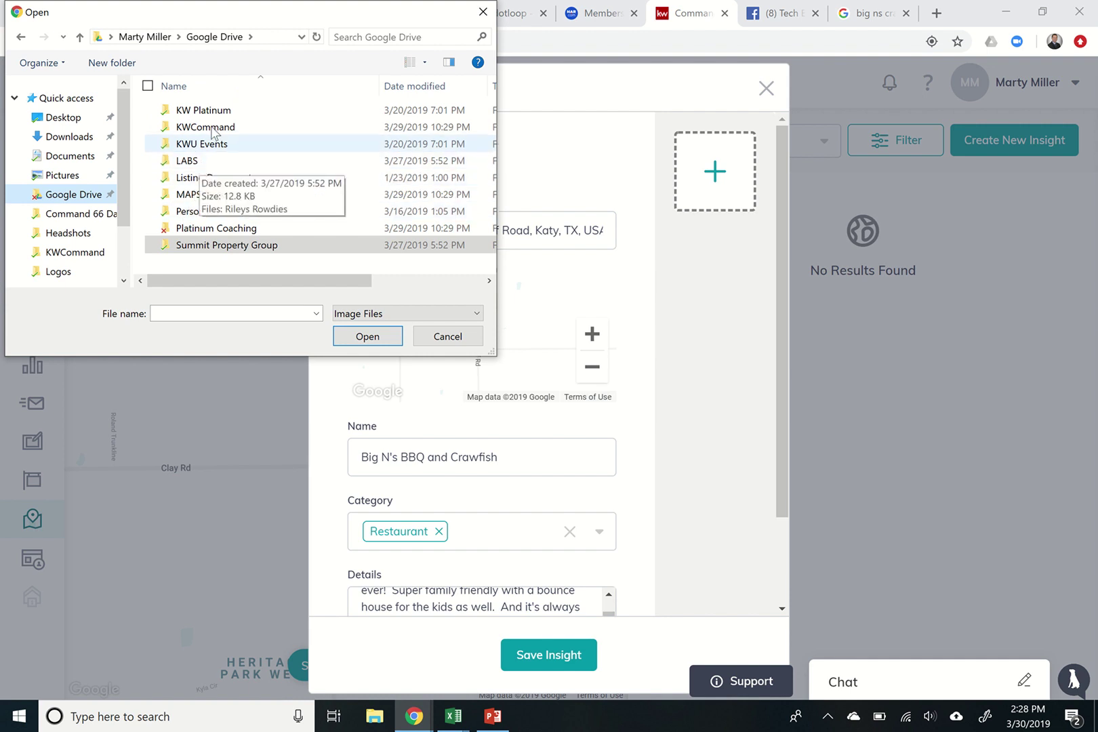
{"action": "double_click", "coordinate": [202, 126]}
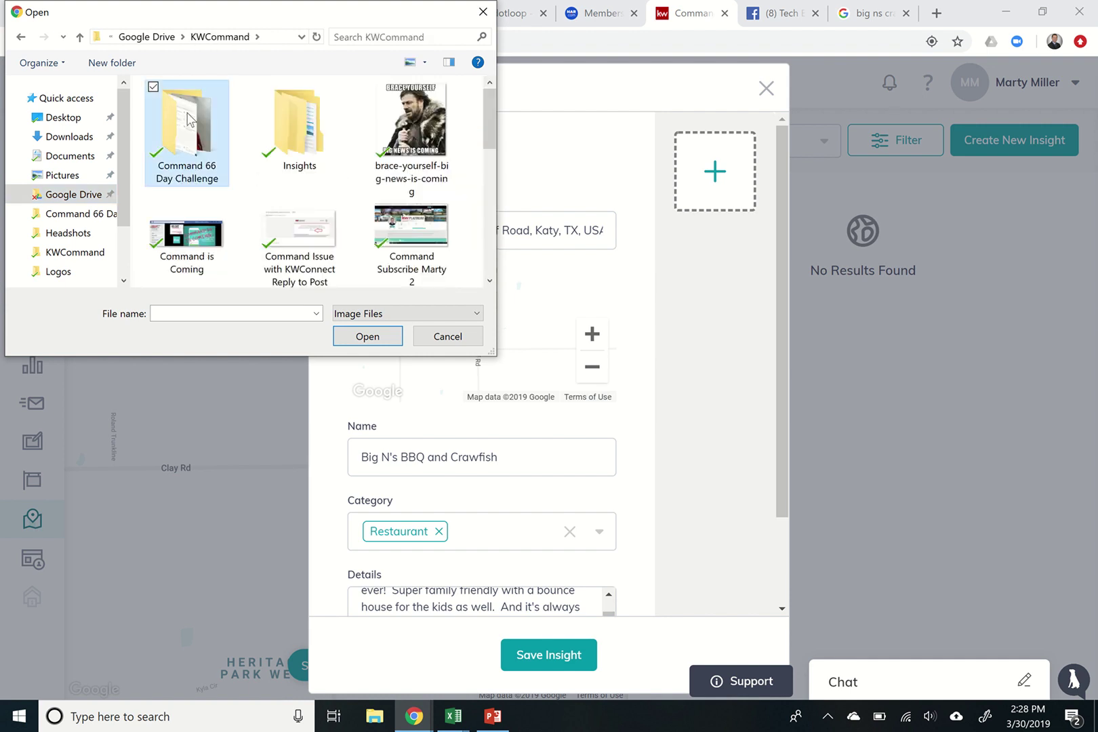
{"action": "double_click", "coordinate": [202, 124]}
{"action": "left_click", "coordinate": [175, 124]}
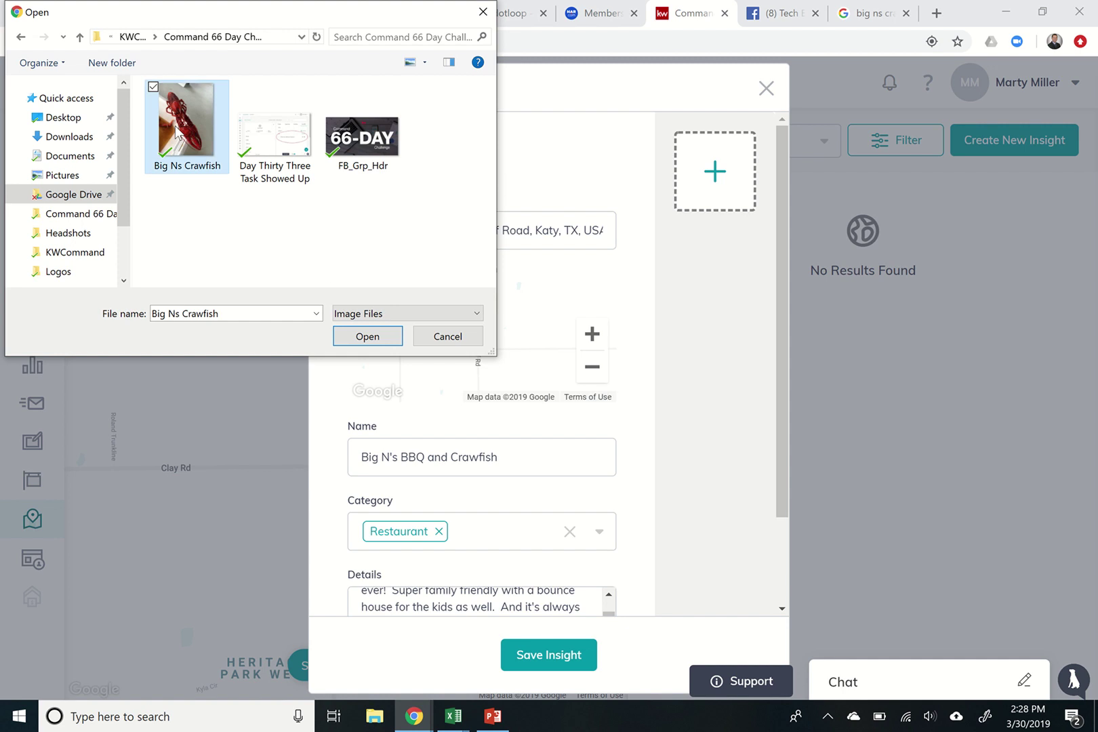
{"action": "left_click", "coordinate": [351, 342]}
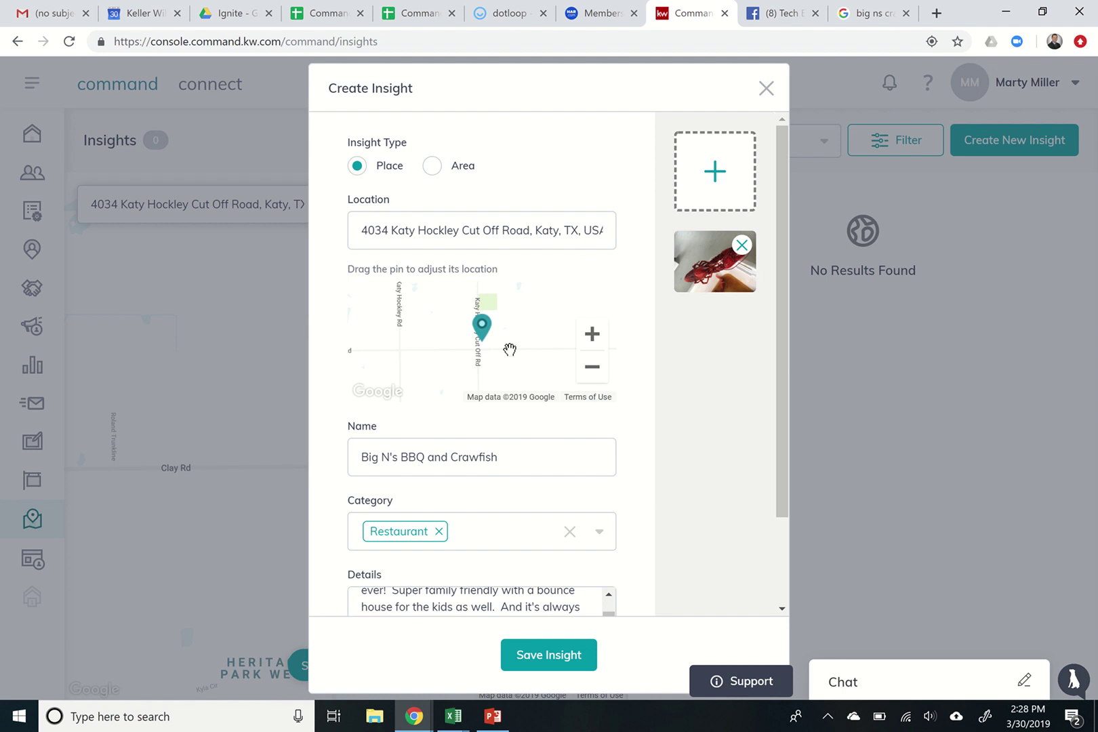
{"action": "scroll", "coordinate": [510, 349], "scroll_direction": "down", "scroll_amount": 2}
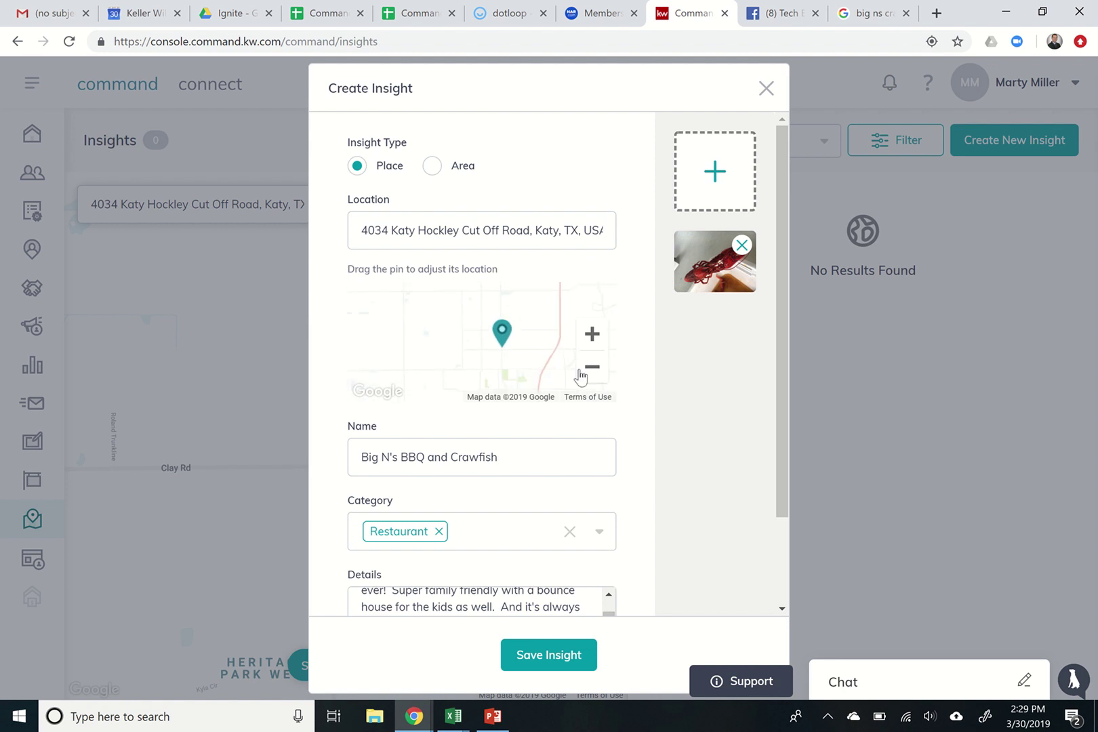
{"action": "left_click_drag", "start_coordinate": [783, 378], "coordinate": [763, 529]}
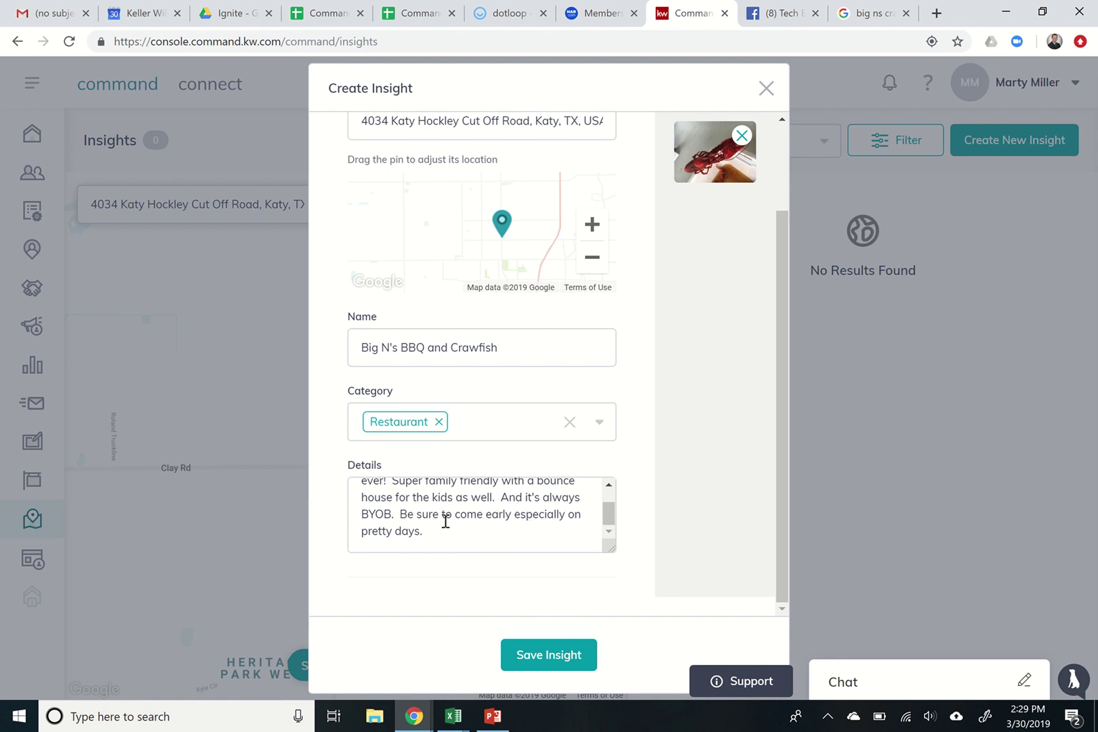
Save the Big N's BBQ and Crawfish insight
{"action": "left_click", "coordinate": [540, 661]}
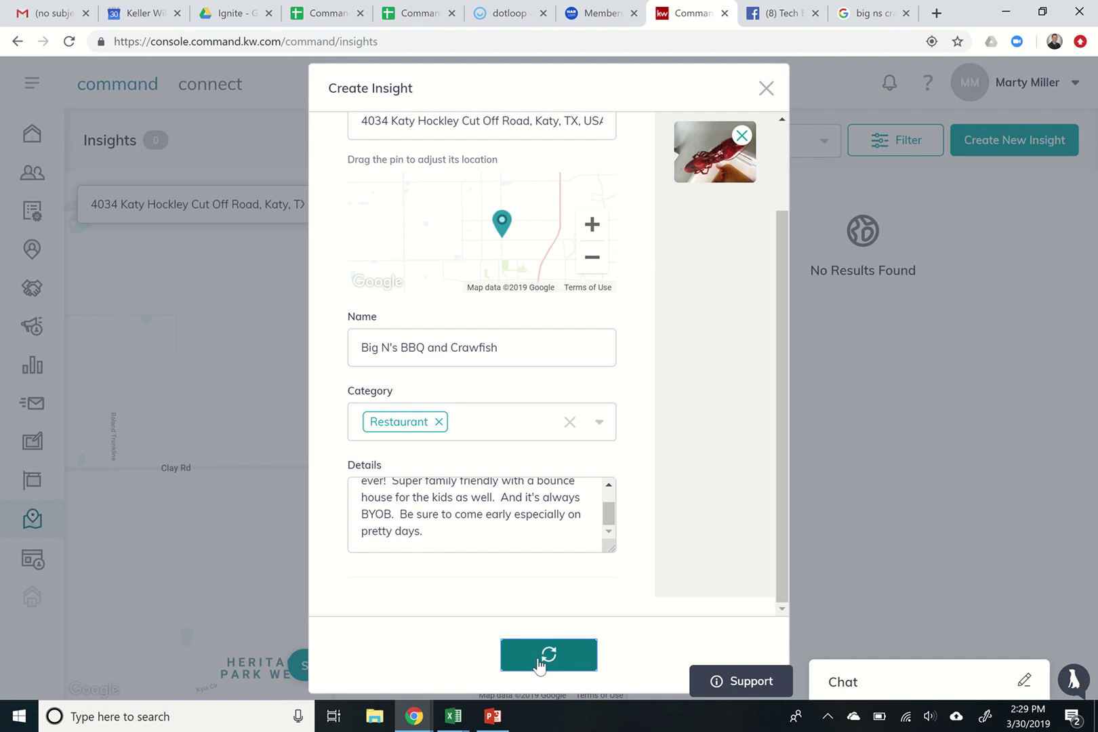